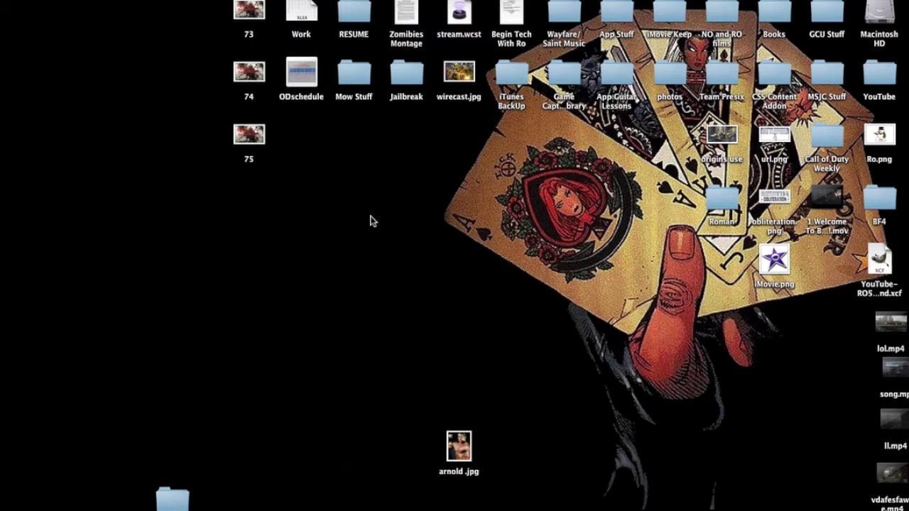
# Launch iMovie from the Dock to open the empty iMovie Tutorials project
pyautogui.moveTo(2, 201)
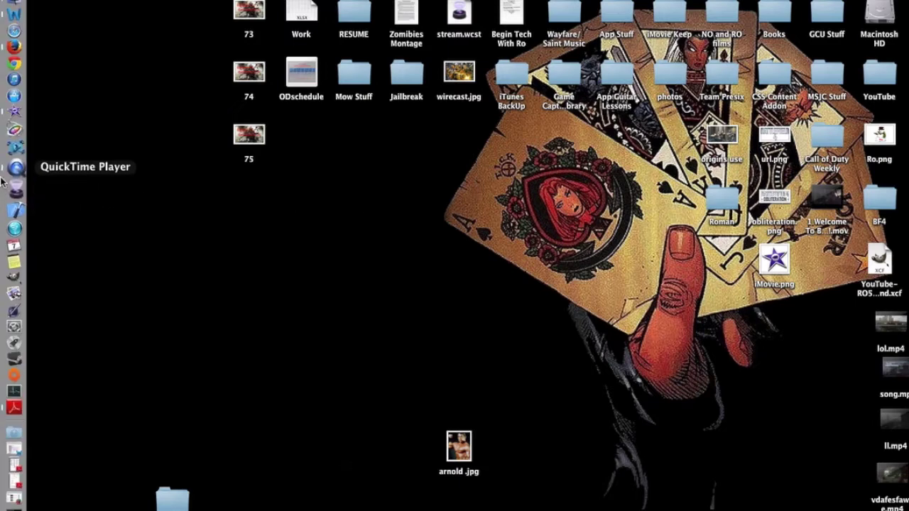
pyautogui.click(15, 121)
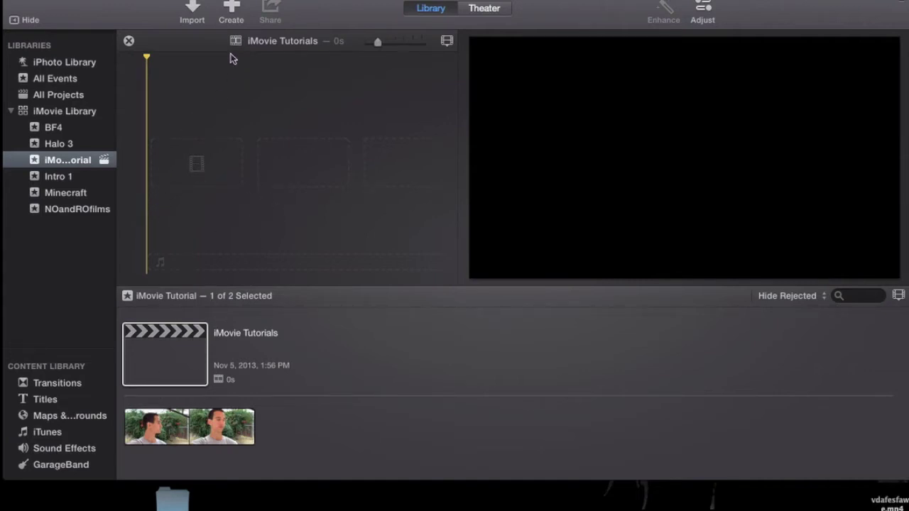
pyautogui.click(294, 136)
pyautogui.click(276, 0)
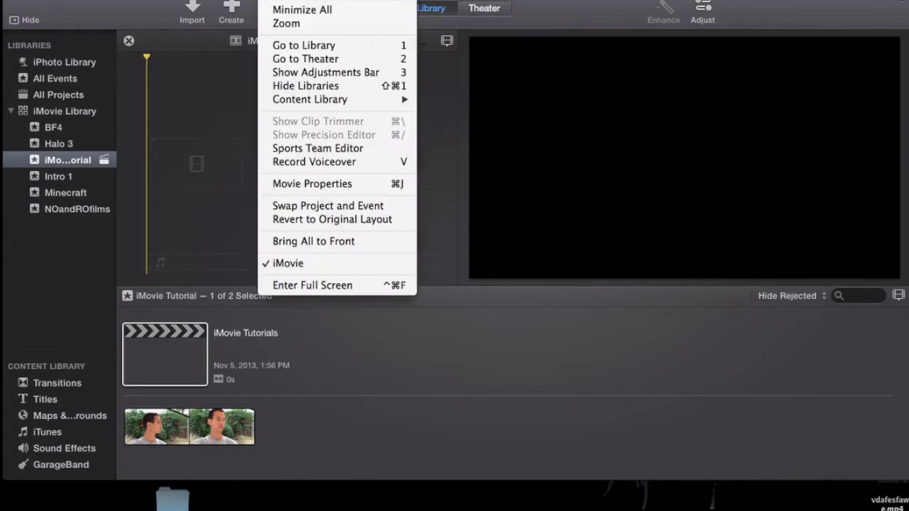
pyautogui.click(339, 207)
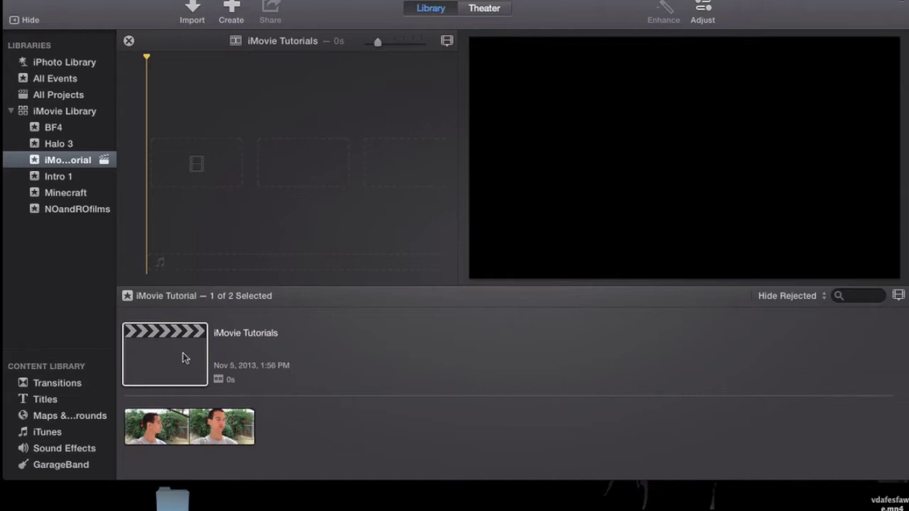
pyautogui.click(162, 352)
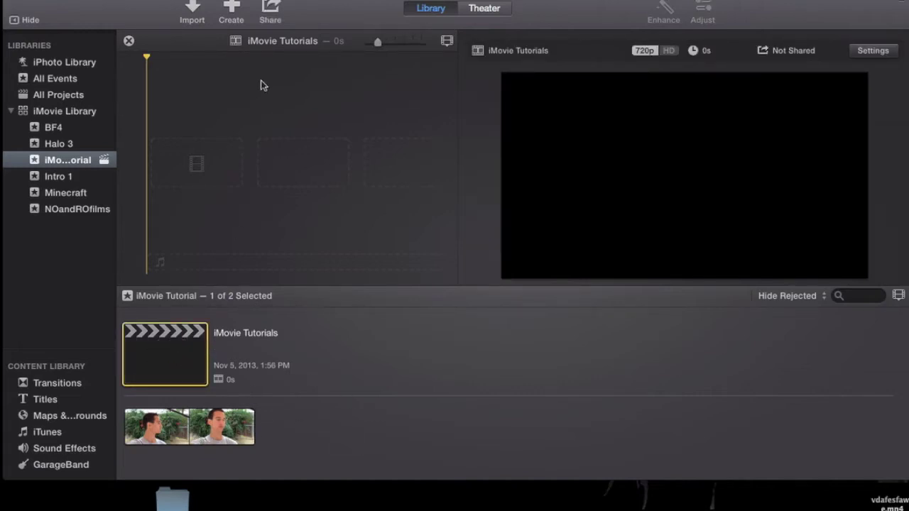
pyautogui.click(282, 1)
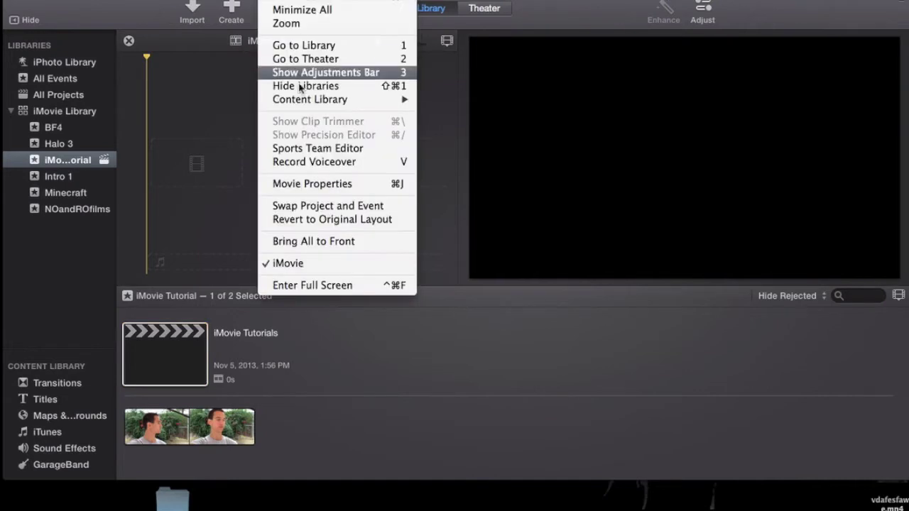
pyautogui.click(344, 206)
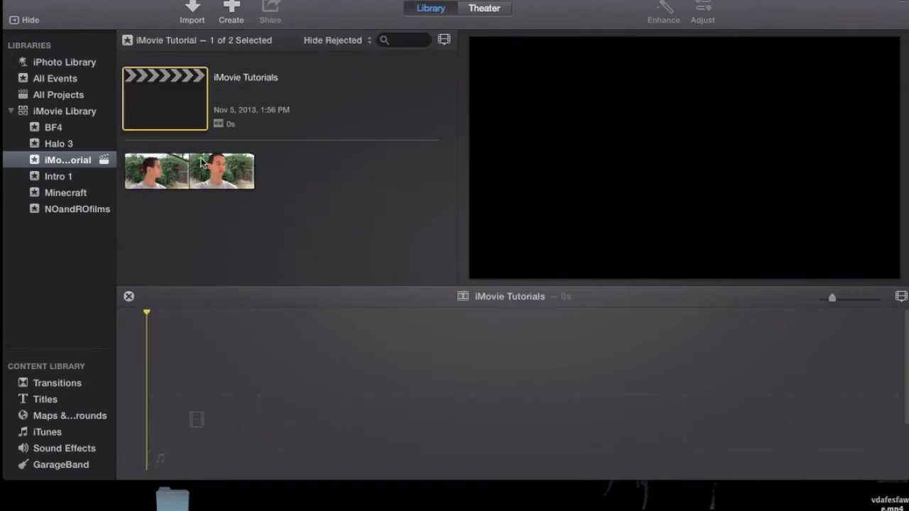
pyautogui.click(287, 2)
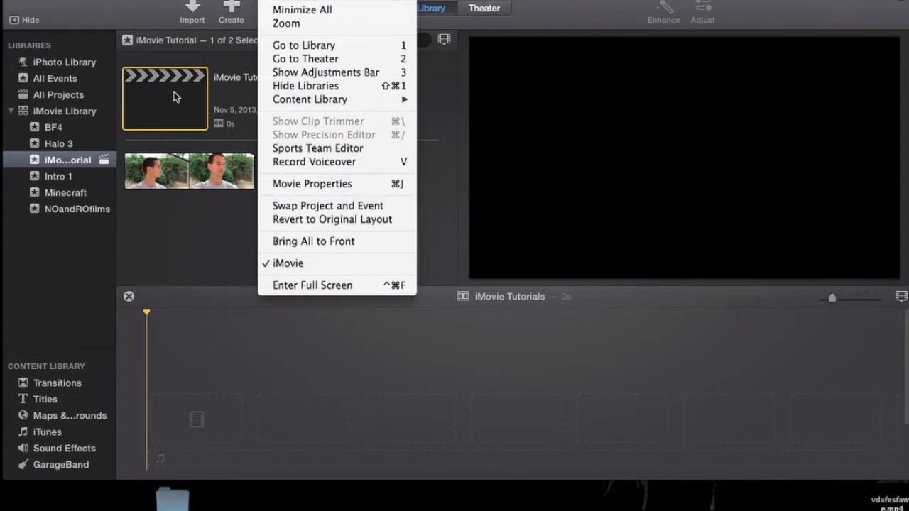
pyautogui.click(330, 206)
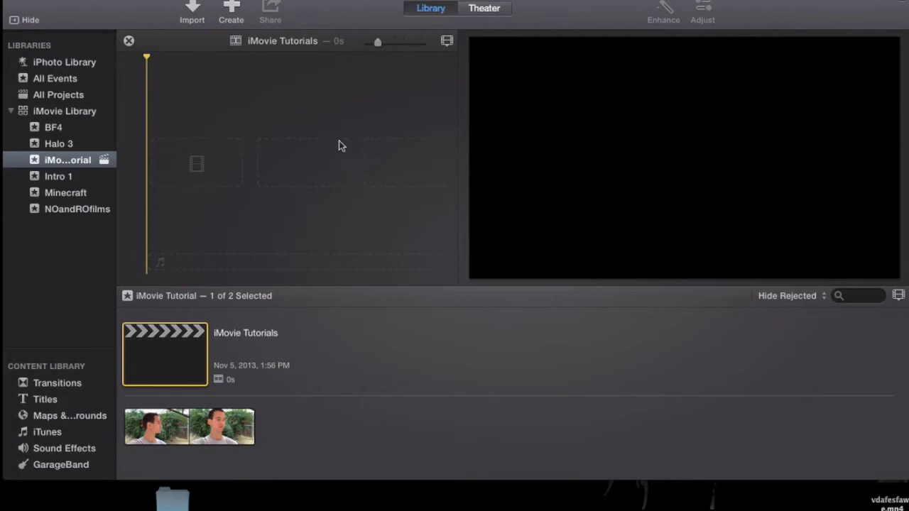
# Select the iMovie Tutorials project and preview the 14.2-second selfie clip from the iMovie Tutorial event
pyautogui.click(334, 330)
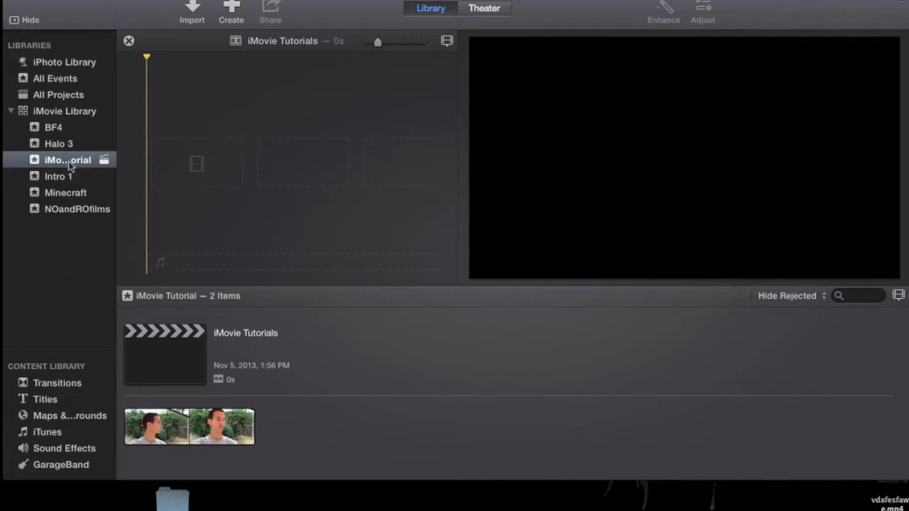
pyautogui.click(158, 341)
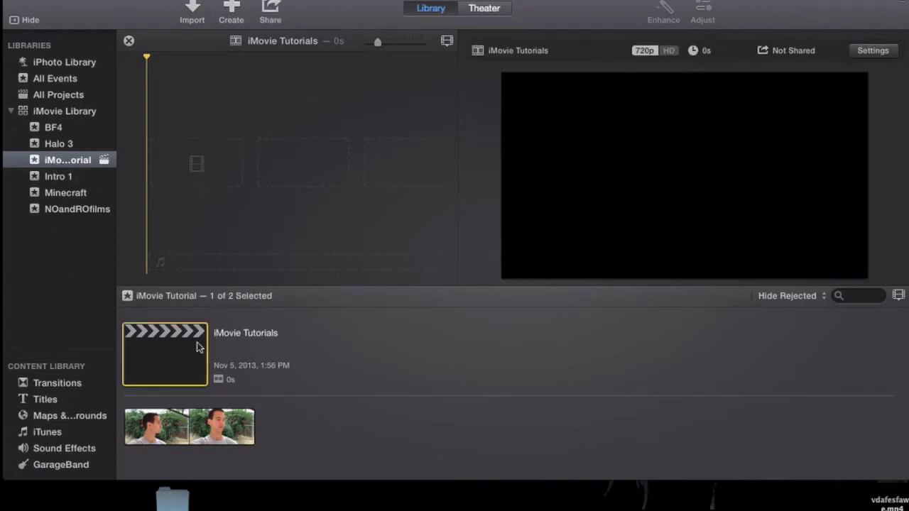
pyautogui.click(225, 445)
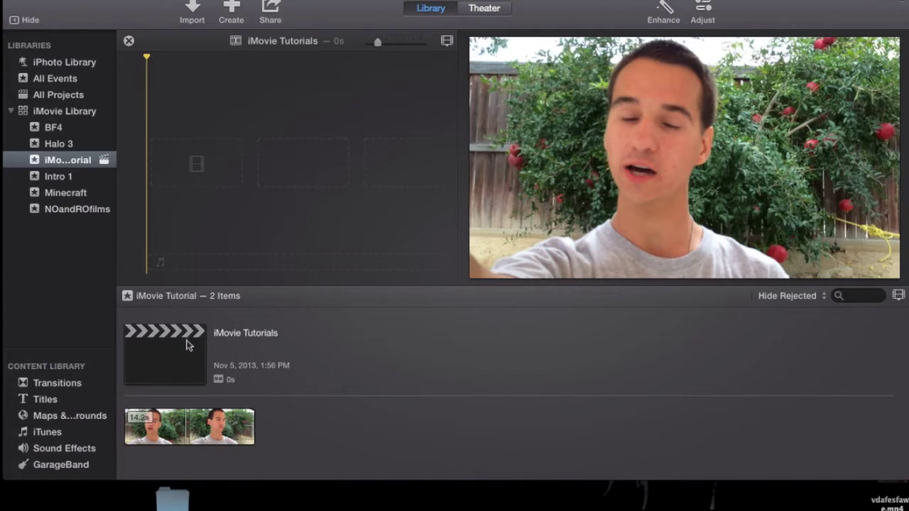
pyautogui.click(197, 358)
pyautogui.click(196, 432)
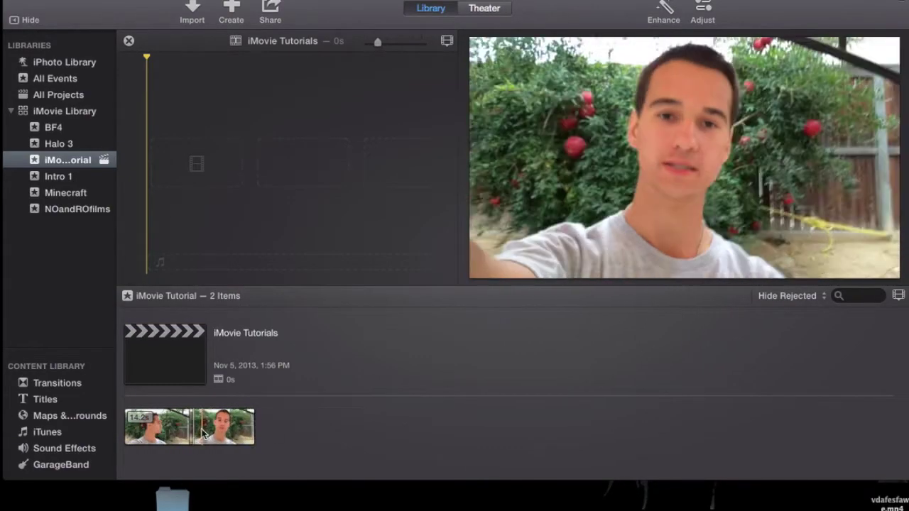
pyautogui.click(305, 357)
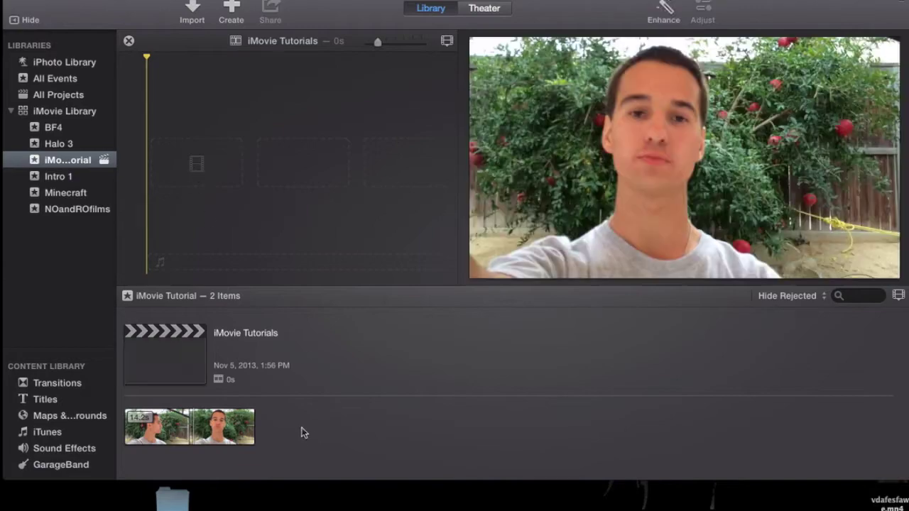
pyautogui.click(151, 429)
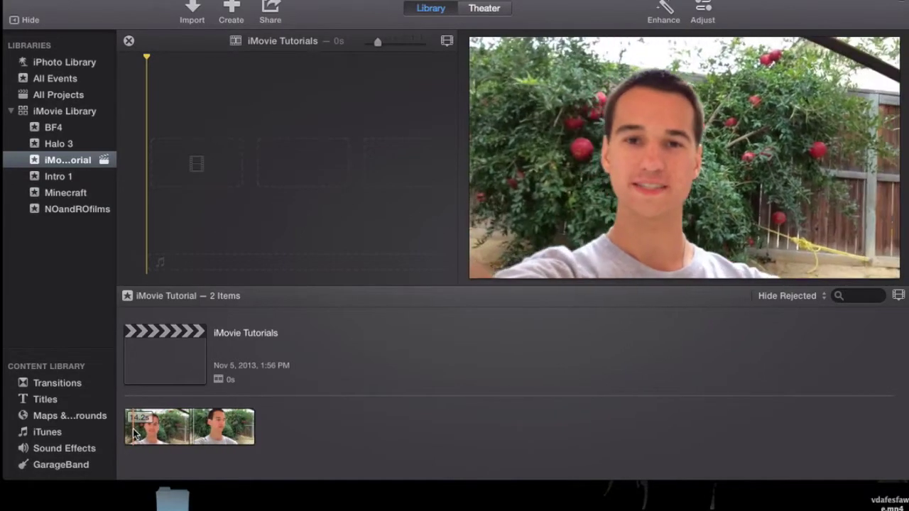
pyautogui.moveTo(139, 429); pyautogui.dragTo(175, 177)
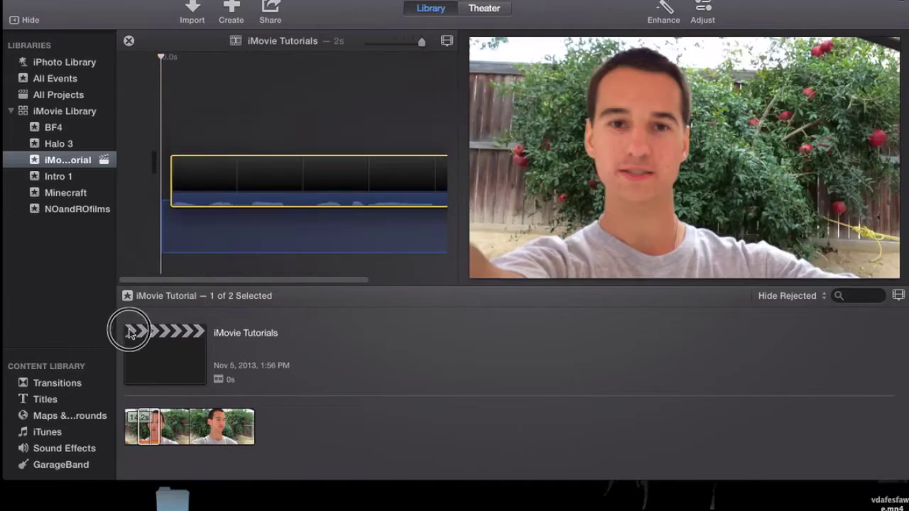
pyautogui.moveTo(129, 332); pyautogui.dragTo(173, 148)
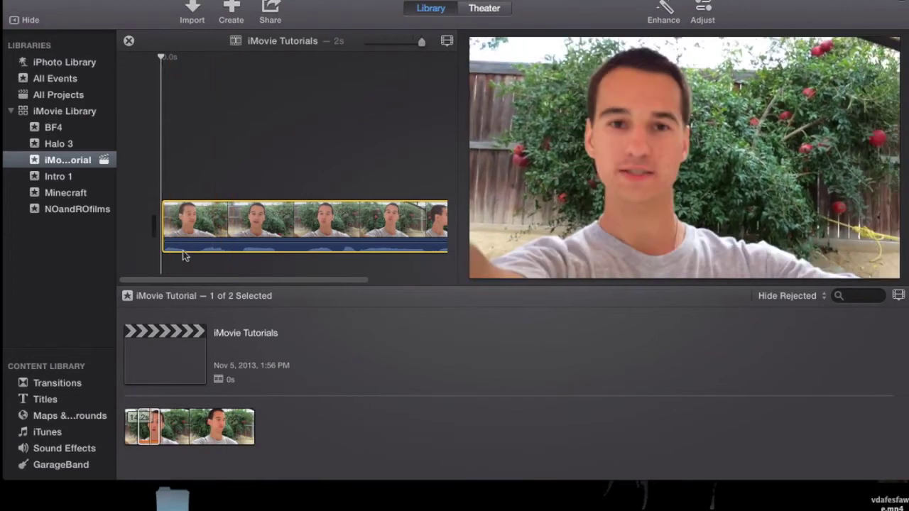
pyautogui.click(182, 129)
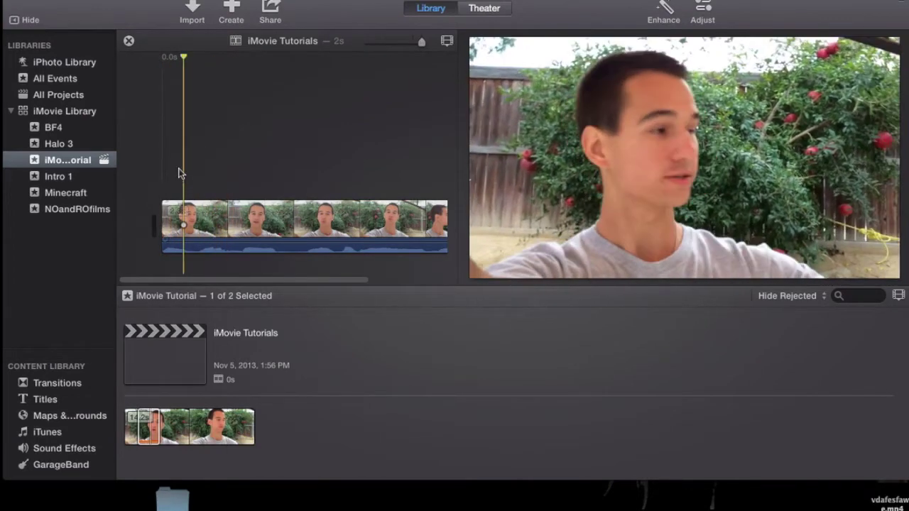
pyautogui.moveTo(204, 259); pyautogui.dragTo(211, 182)
# Clear the timeline and add a 2.3-second marked range of the selfie clip to the project
pyautogui.press('Delete')
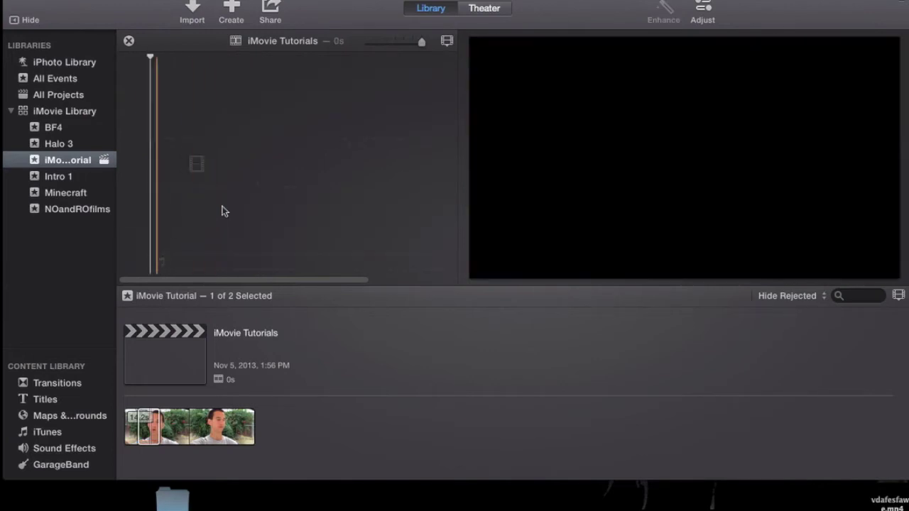
pyautogui.click(152, 431)
pyautogui.moveTo(151, 431); pyautogui.dragTo(177, 139)
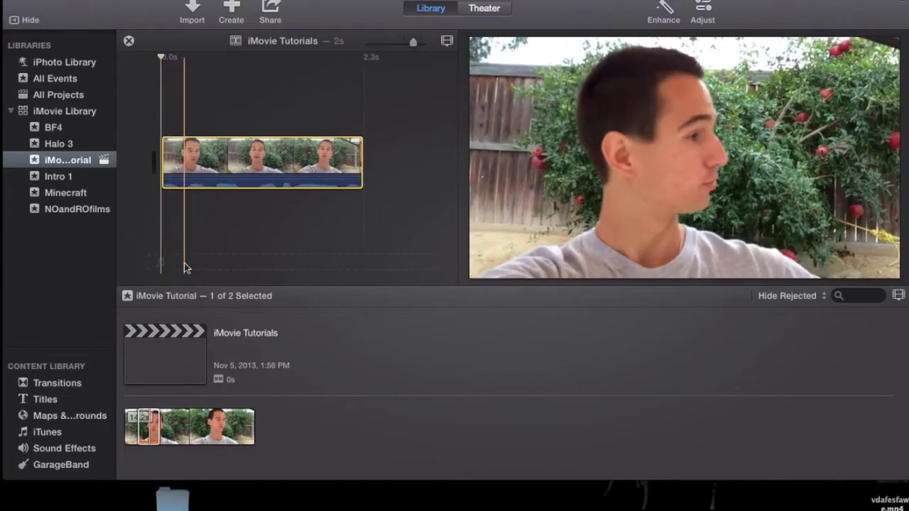
pyautogui.moveTo(194, 170)
pyautogui.mouseDown()
pyautogui.moveTo(197, 160)
pyautogui.moveTo(198, 238)
pyautogui.moveTo(175, 216)
pyautogui.moveTo(196, 160)
pyautogui.mouseUp()
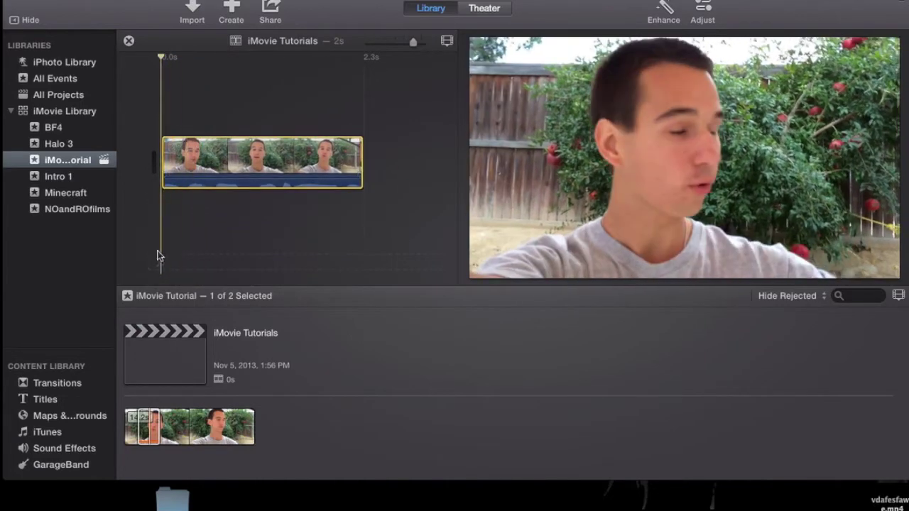
pyautogui.click(158, 260)
# Play back the new timeline clip and adjust the timeline zoom to widen it
pyautogui.click(193, 261)
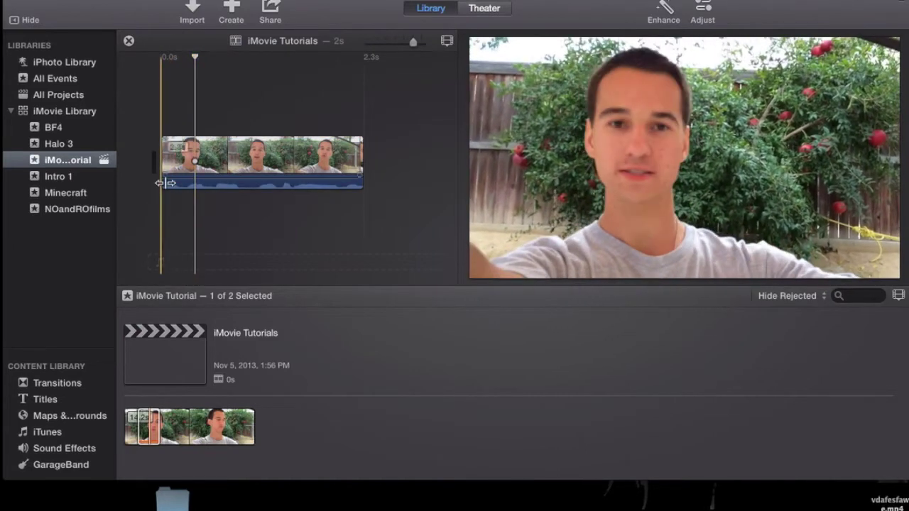
pyautogui.press('space')
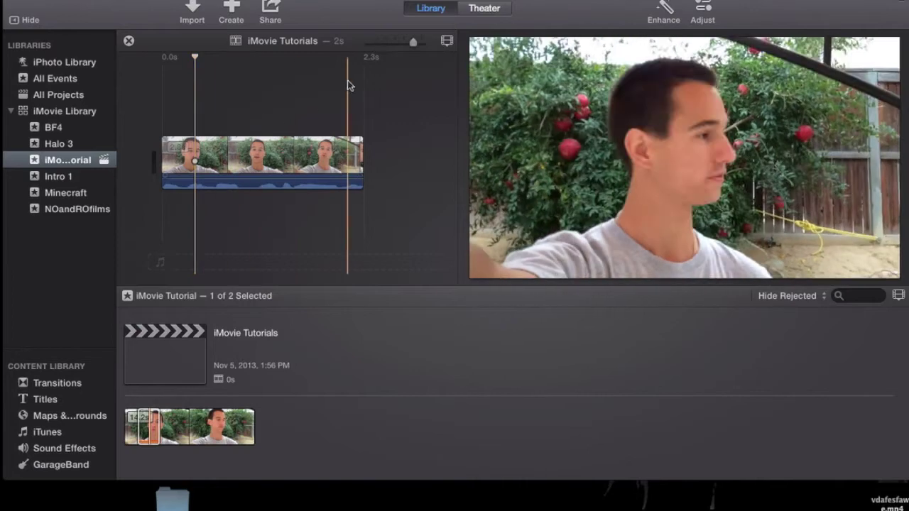
pyautogui.moveTo(412, 44); pyautogui.dragTo(351, 49)
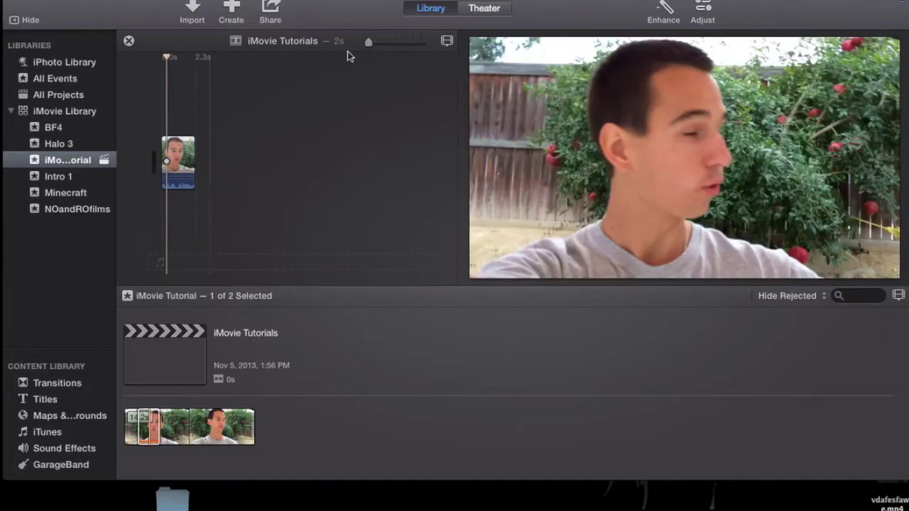
pyautogui.moveTo(368, 42); pyautogui.dragTo(341, 48)
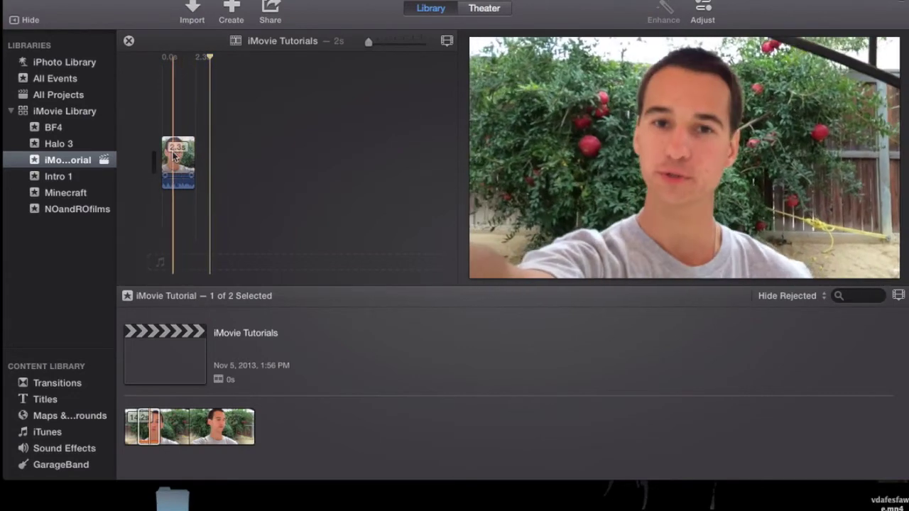
pyautogui.rightClick(183, 158)
pyautogui.click(254, 161)
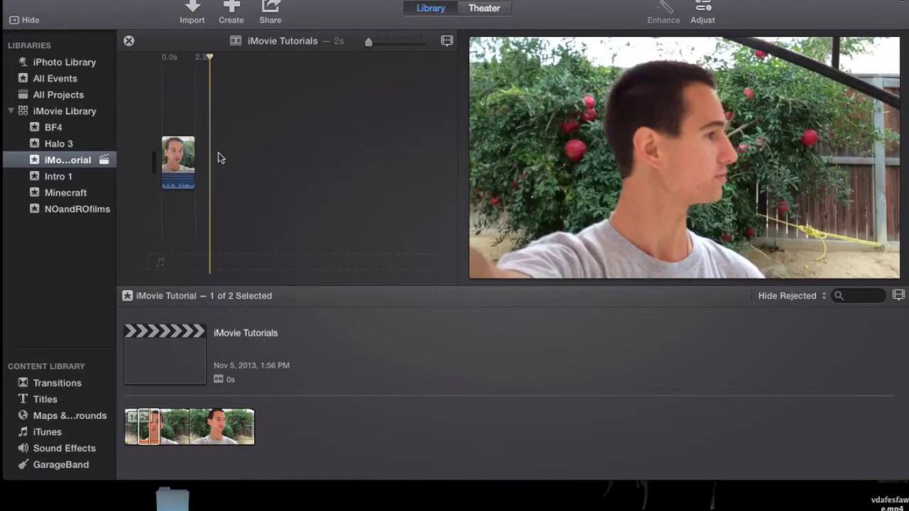
pyautogui.click(198, 164)
pyautogui.click(181, 167)
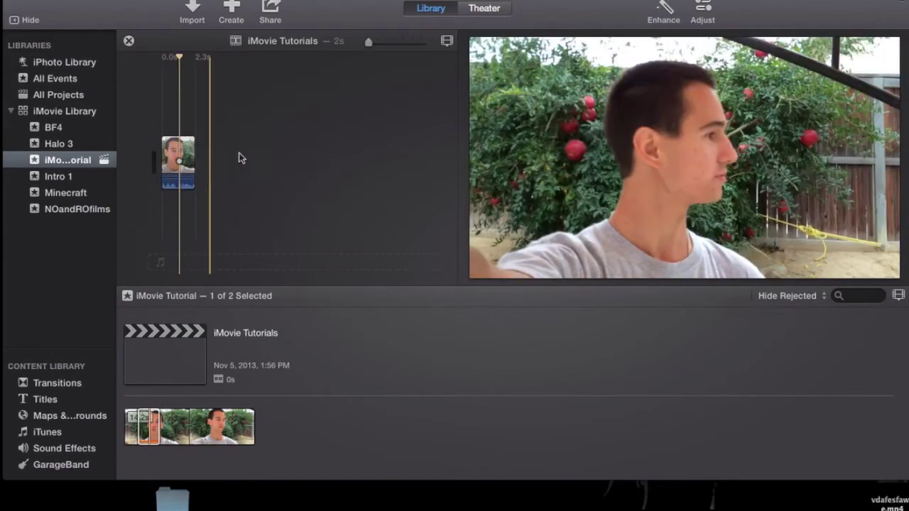
pyautogui.rightClick(181, 165)
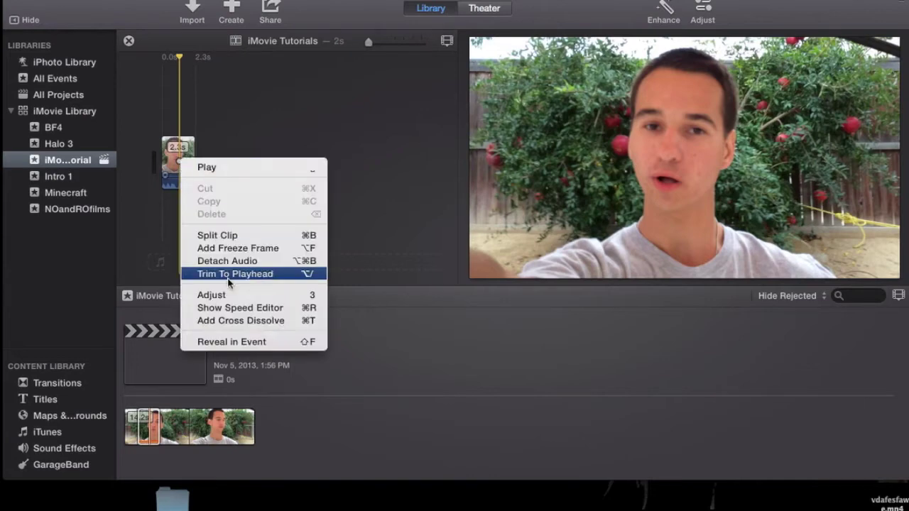
pyautogui.click(229, 242)
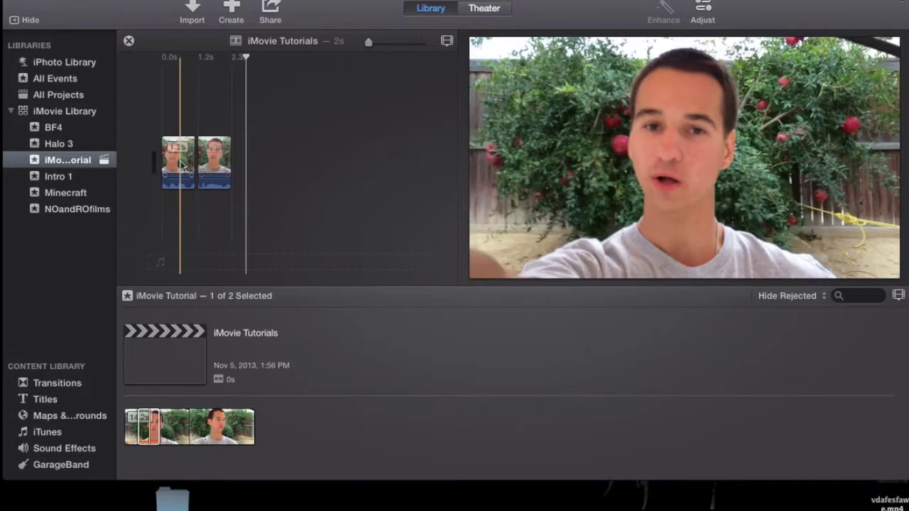
pyautogui.click(181, 164)
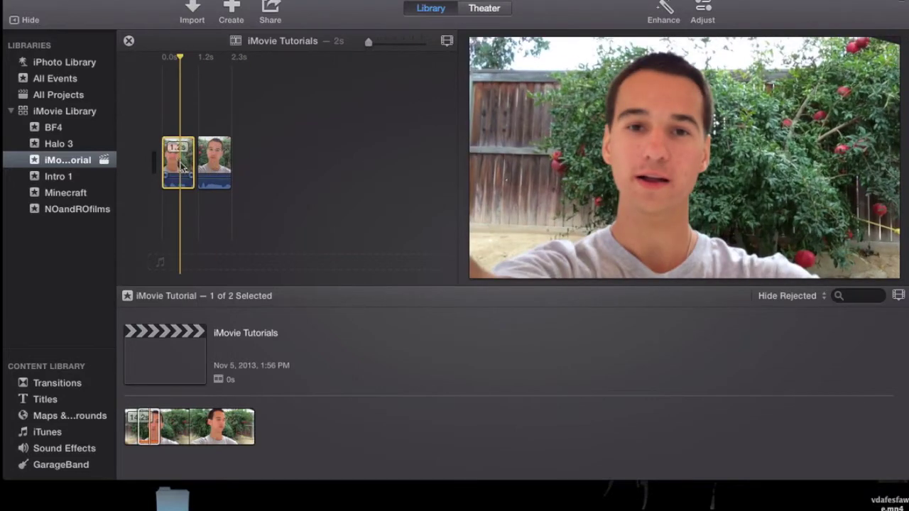
pyautogui.click(214, 160)
pyautogui.rightClick(218, 152)
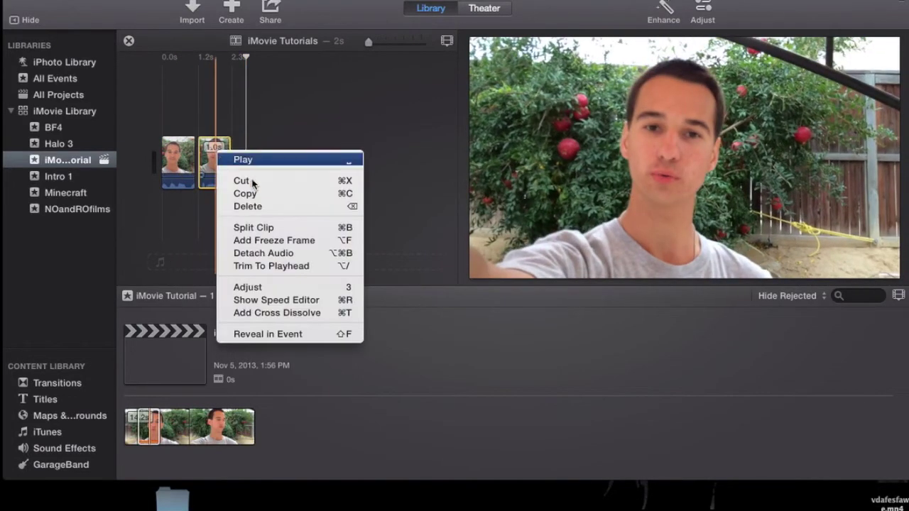
pyautogui.click(313, 120)
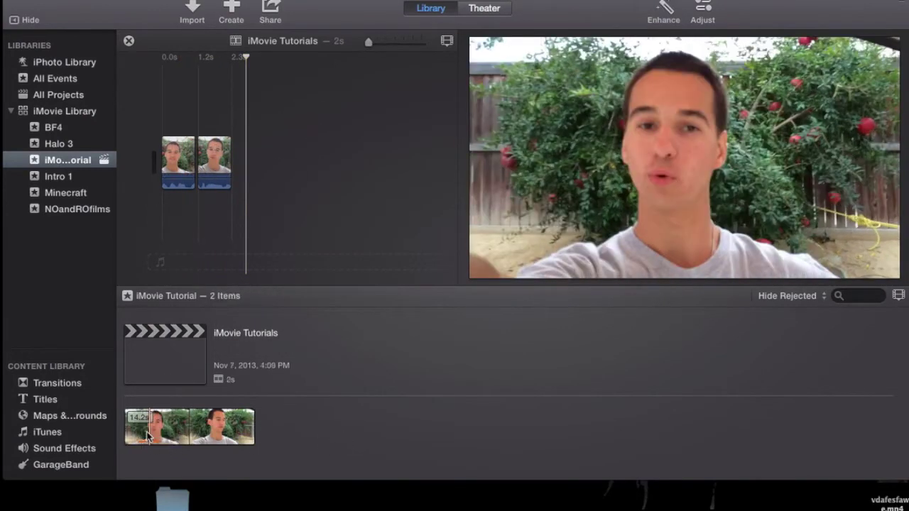
# Mark a further section of the selfie clip and connect it above the storyline, making 12 seconds
pyautogui.moveTo(147, 432); pyautogui.dragTo(181, 427)
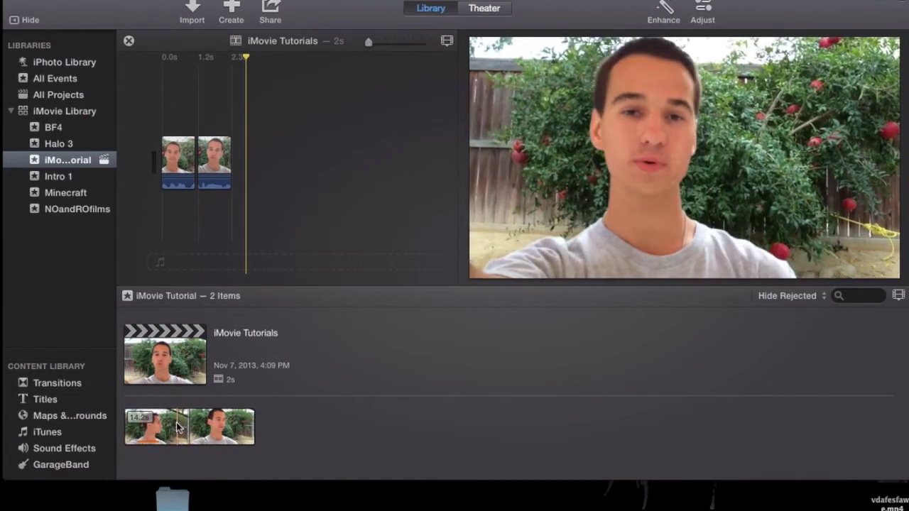
pyautogui.moveTo(188, 424); pyautogui.dragTo(211, 426)
pyautogui.moveTo(213, 394); pyautogui.dragTo(308, 142)
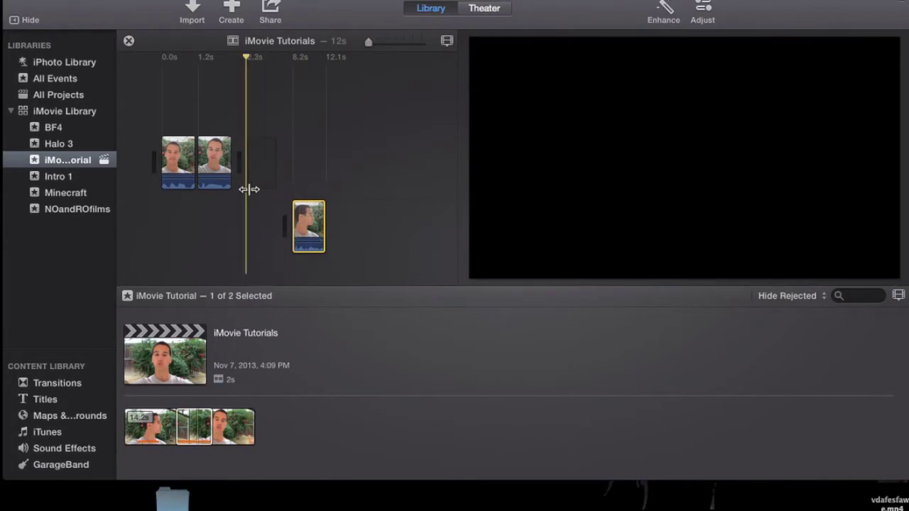
# Delete the connected clip, append a 3-second end-of-event section after the two clips, and play the 5-second project
pyautogui.moveTo(295, 227); pyautogui.dragTo(325, 211)
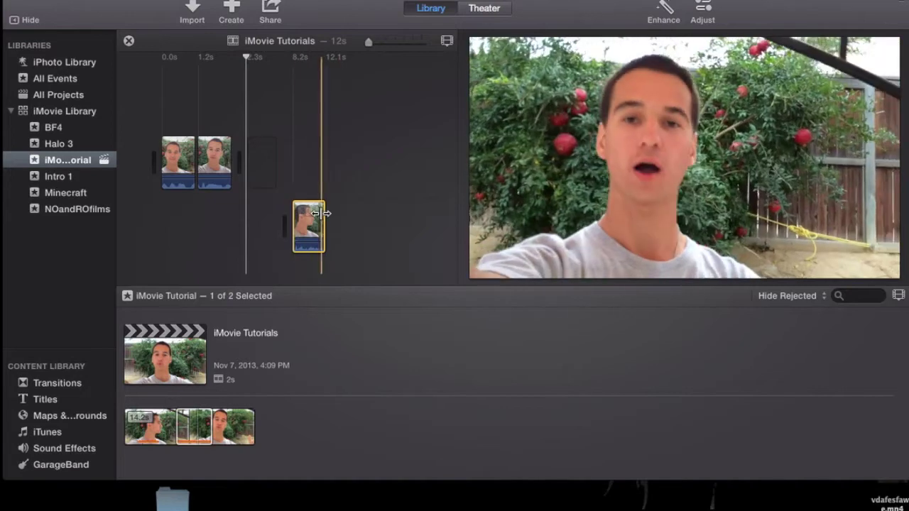
pyautogui.press('Delete')
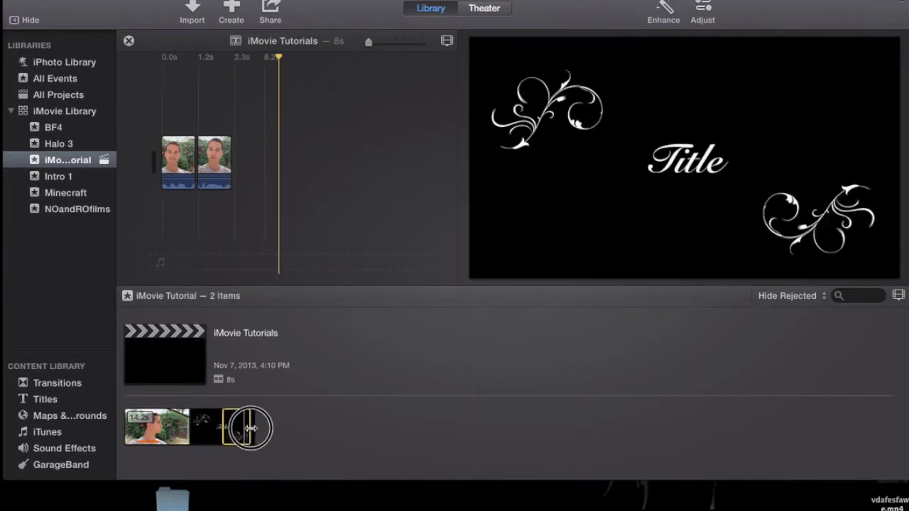
pyautogui.click(236, 426)
pyautogui.moveTo(237, 426); pyautogui.dragTo(263, 154)
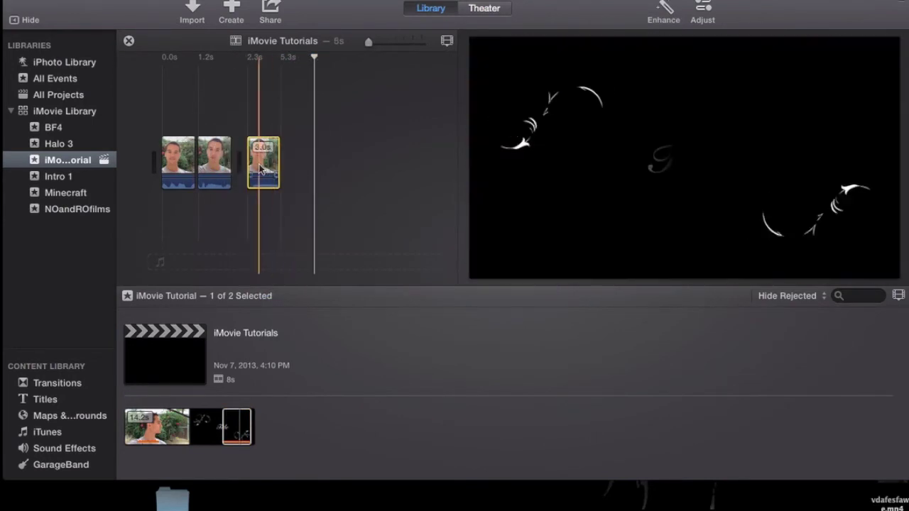
pyautogui.click(304, 158)
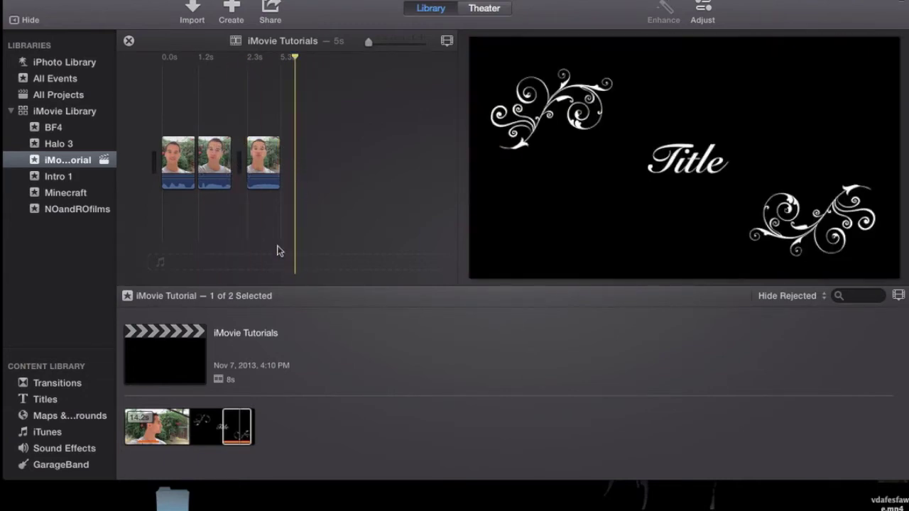
pyautogui.press('space')
pyautogui.press('space')
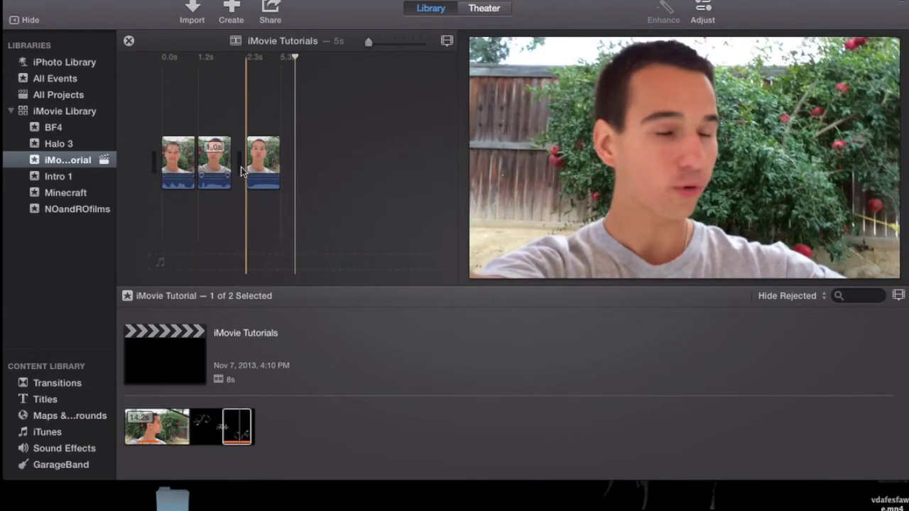
pyautogui.rightClick(214, 154)
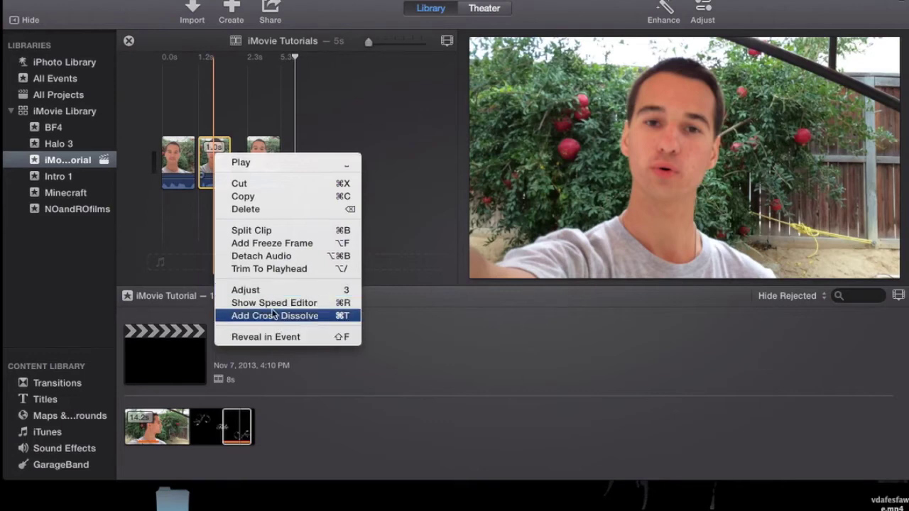
pyautogui.click(326, 106)
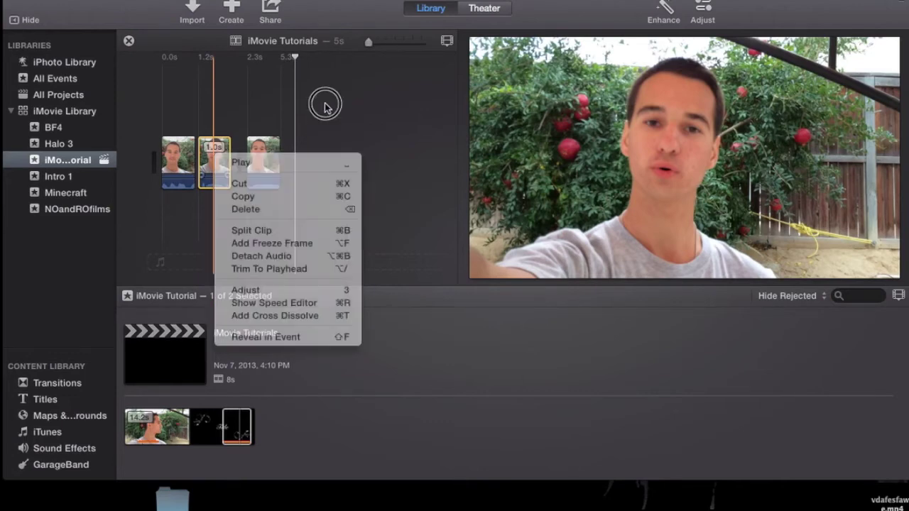
pyautogui.click(246, 142)
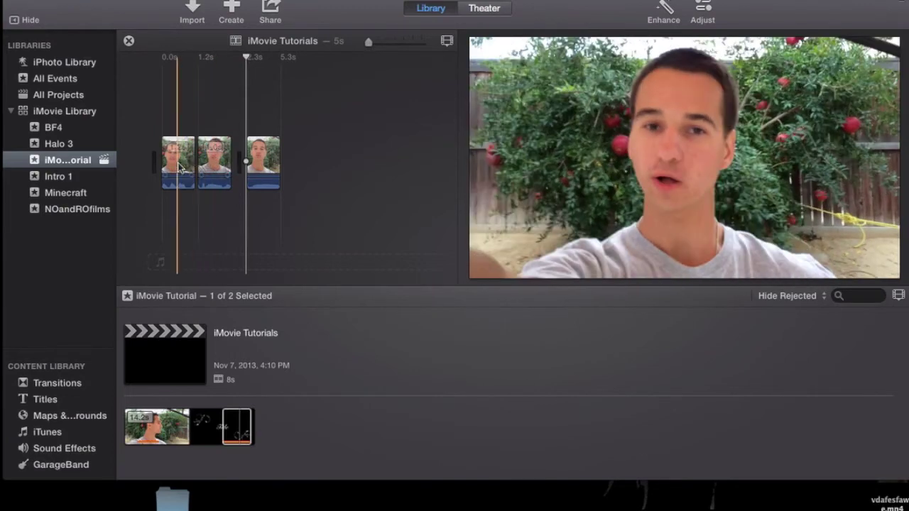
pyautogui.click(213, 162)
pyautogui.rightClick(215, 162)
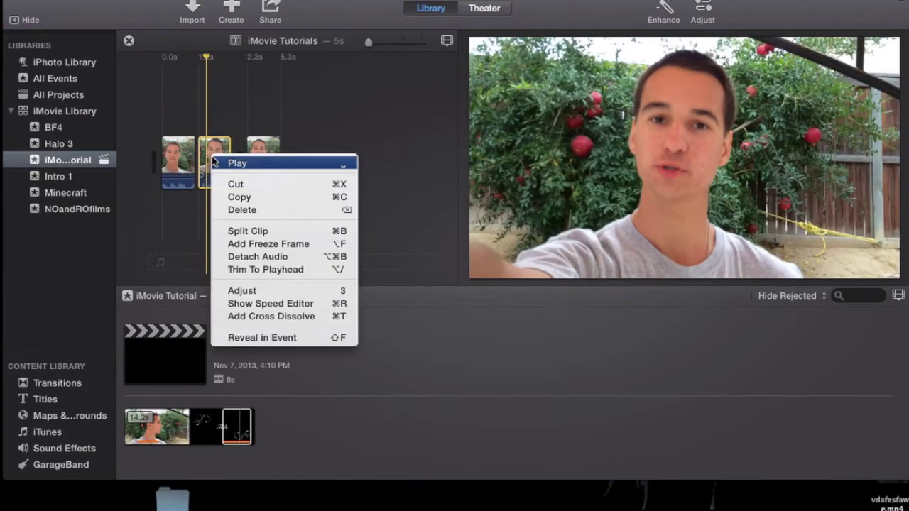
pyautogui.click(256, 125)
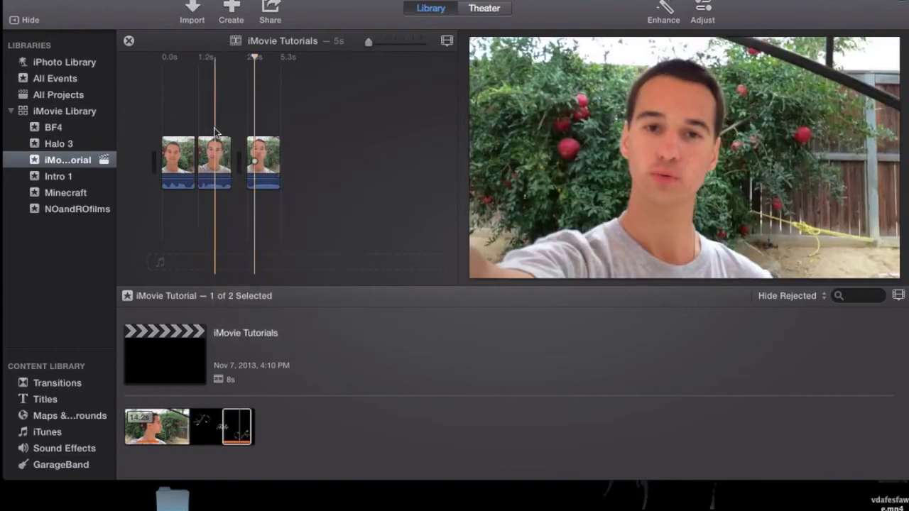
pyautogui.rightClick(206, 147)
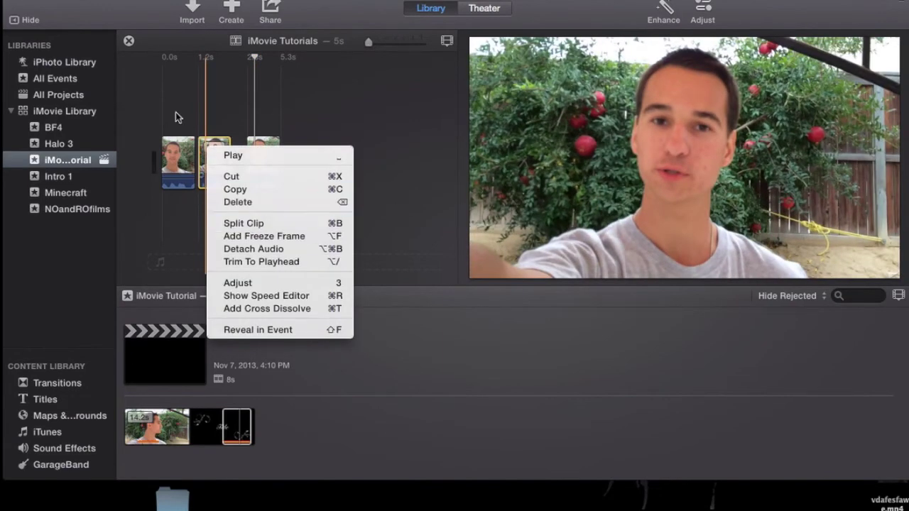
pyautogui.click(175, 114)
pyautogui.click(201, 124)
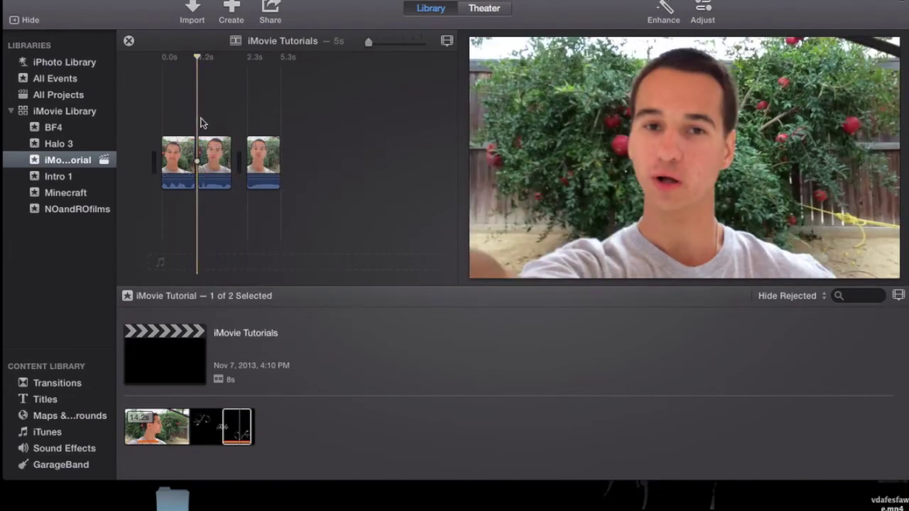
pyautogui.click(142, 428)
# Replace a timeline clip with the event clip, delete the leftover middle clip, and play back
pyautogui.moveTo(158, 426); pyautogui.dragTo(224, 135)
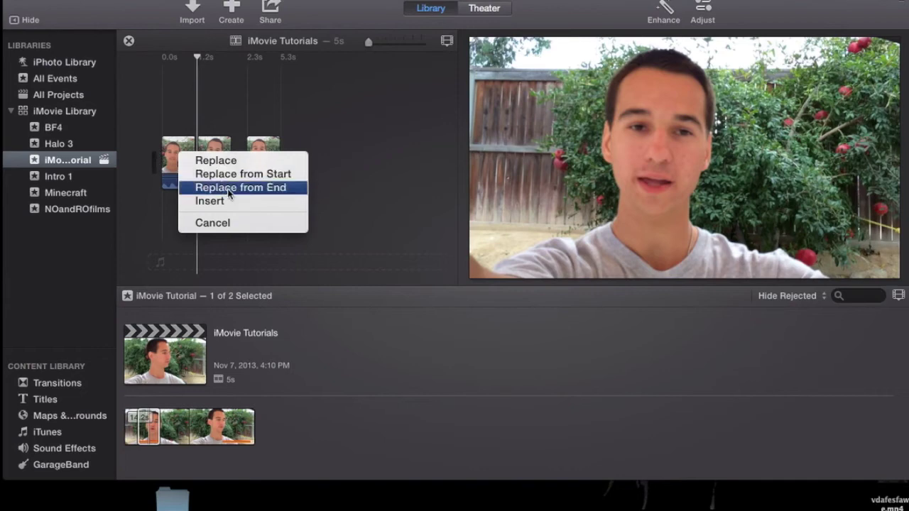
pyautogui.click(213, 160)
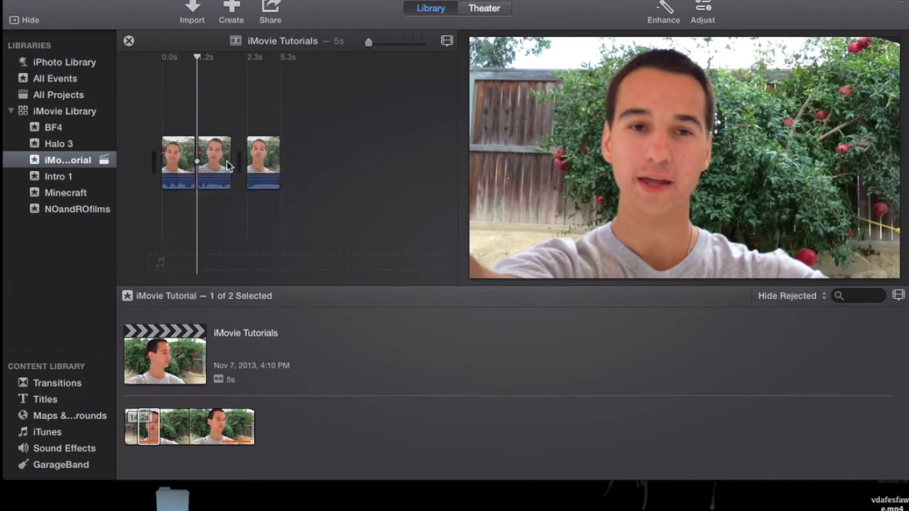
pyautogui.press('Delete')
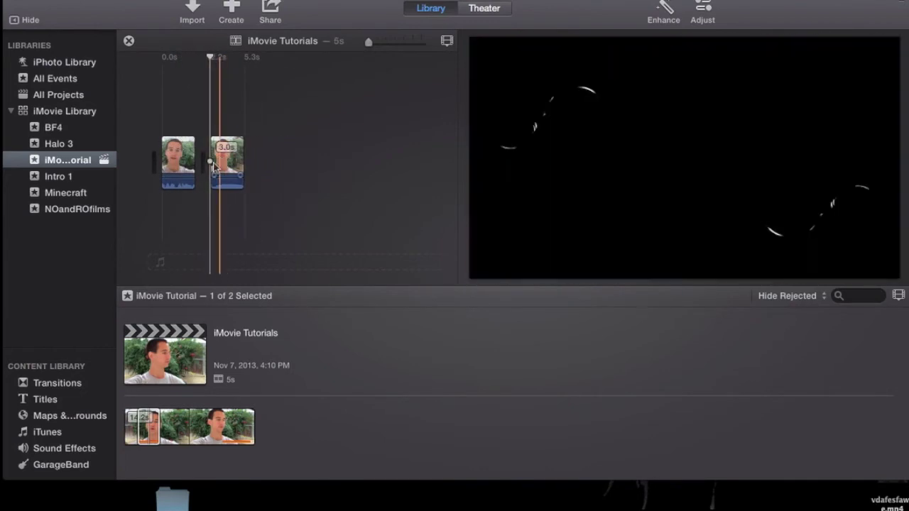
pyautogui.press('space')
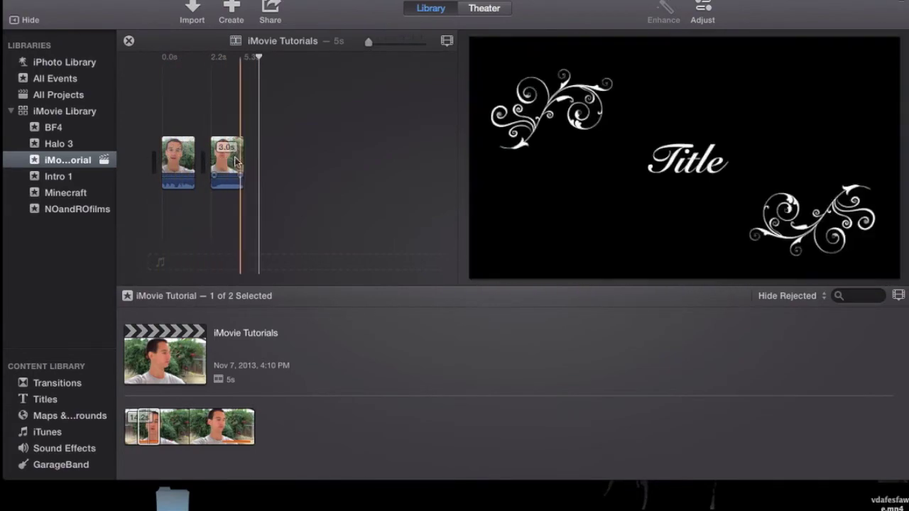
pyautogui.click(181, 179)
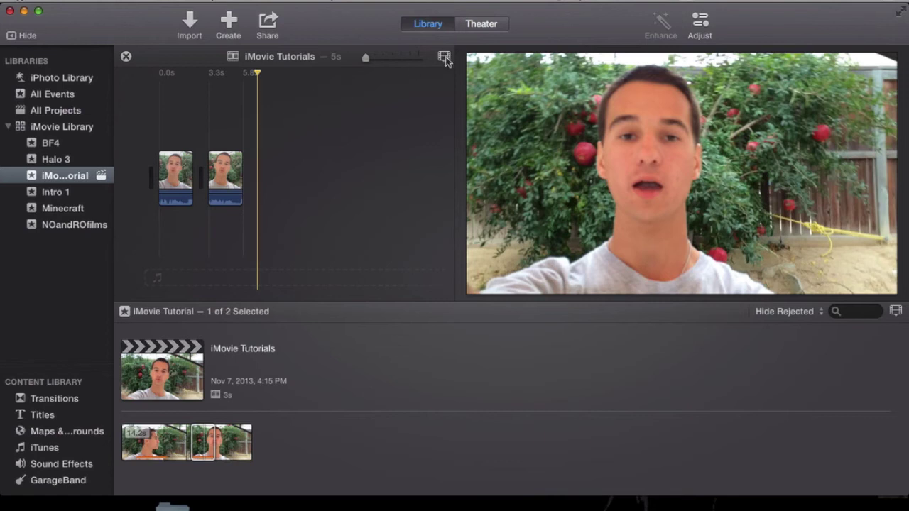
pyautogui.click(444, 58)
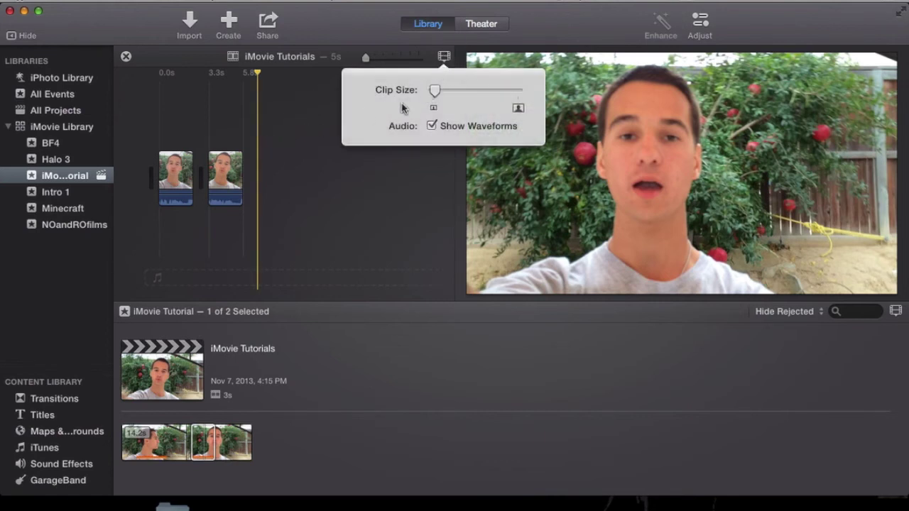
pyautogui.moveTo(435, 91)
pyautogui.mouseDown()
pyautogui.moveTo(479, 90)
pyautogui.moveTo(434, 93)
pyautogui.mouseUp()
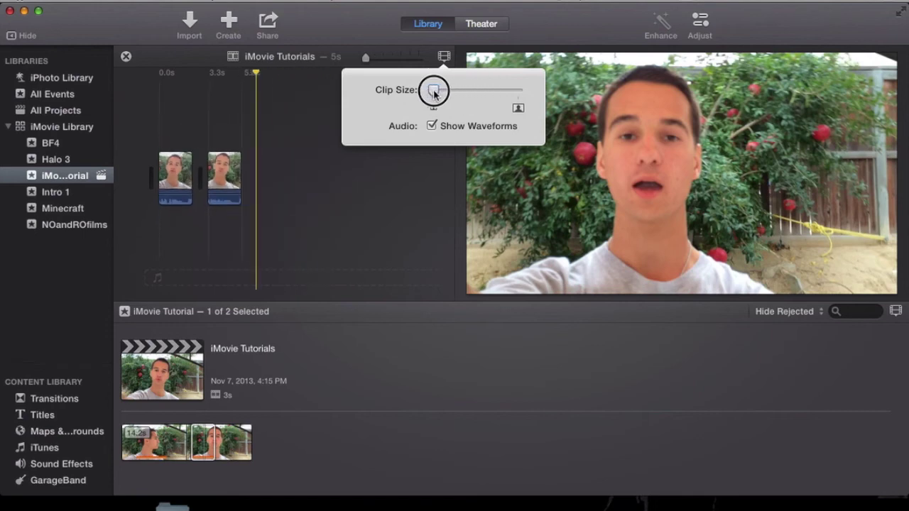
pyautogui.click(432, 126)
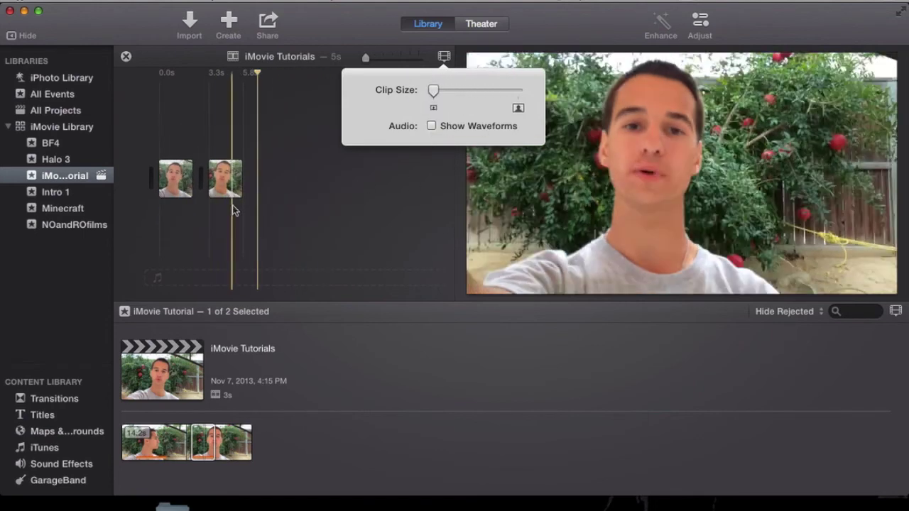
pyautogui.click(432, 127)
pyautogui.click(329, 194)
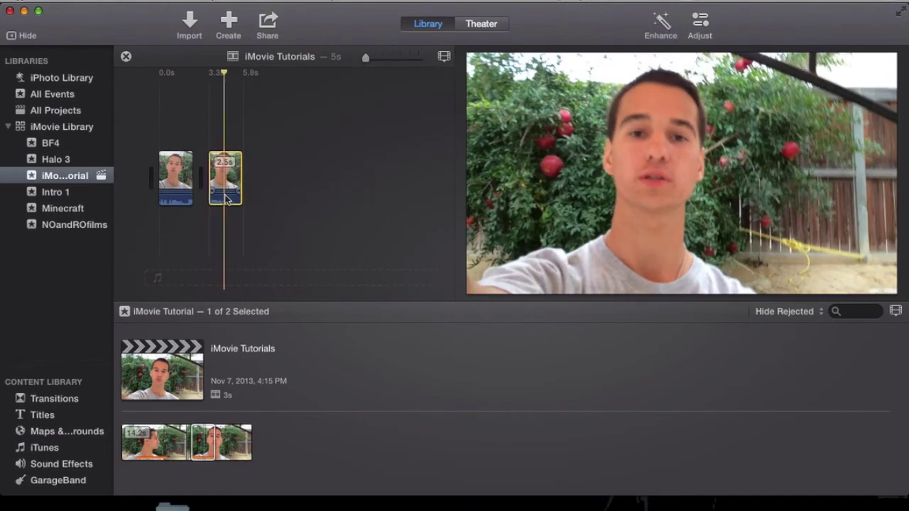
# Lower the second clip's volume to 8% and add an audio fade-out at its end
pyautogui.moveTo(227, 201); pyautogui.dragTo(233, 197)
pyautogui.click(248, 194)
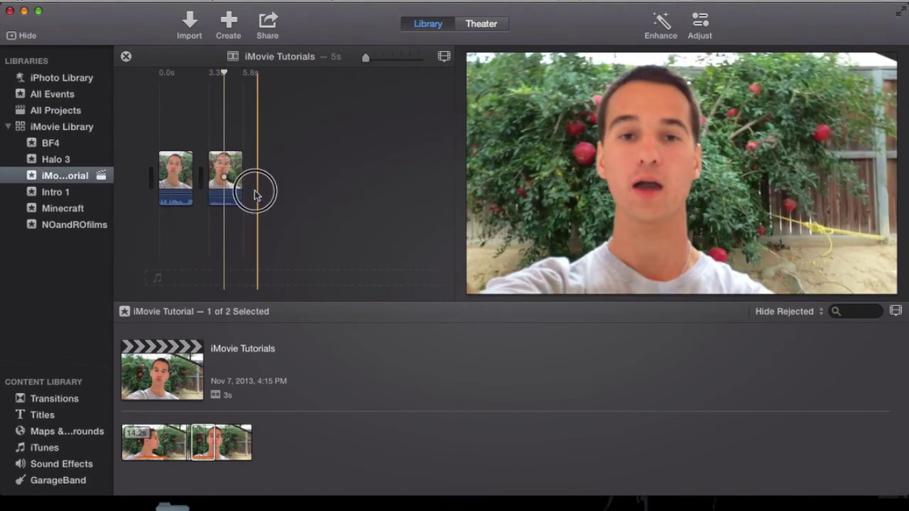
pyautogui.moveTo(241, 192)
pyautogui.mouseDown()
pyautogui.moveTo(229, 193)
pyautogui.moveTo(242, 193)
pyautogui.mouseUp()
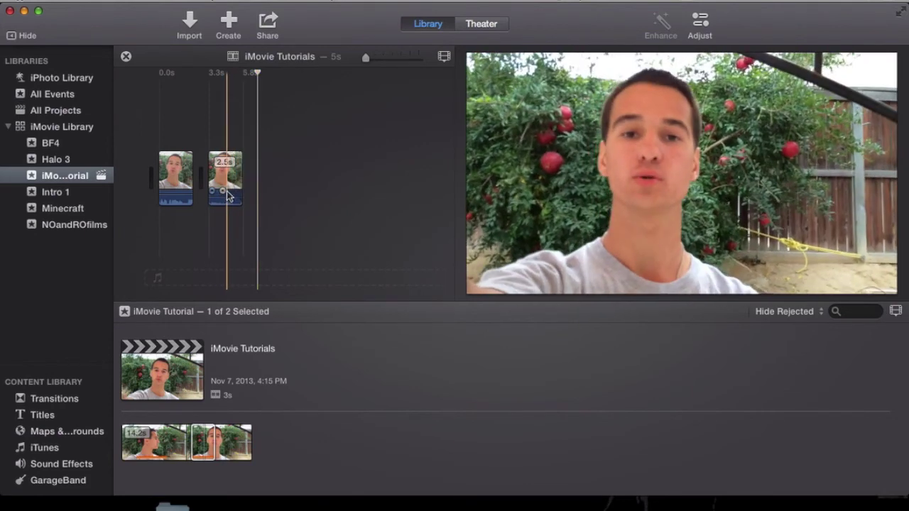
pyautogui.click(272, 181)
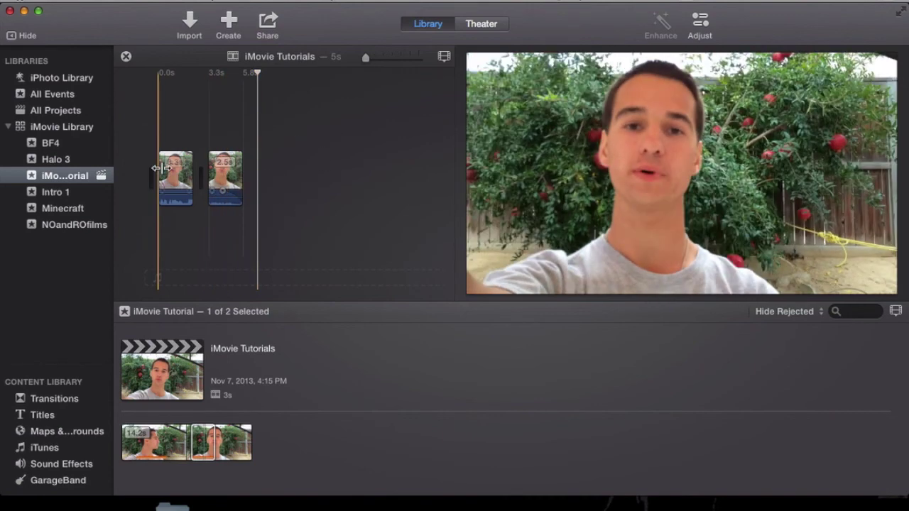
pyautogui.click(702, 23)
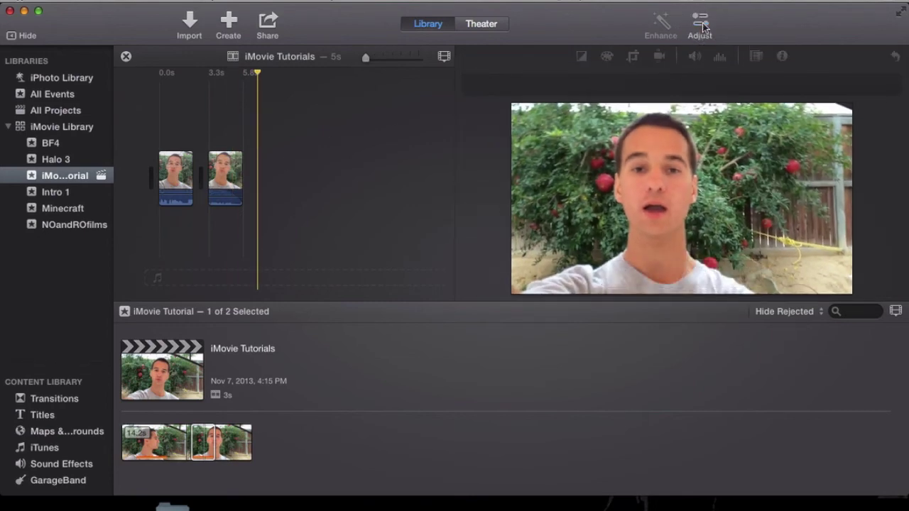
pyautogui.click(702, 26)
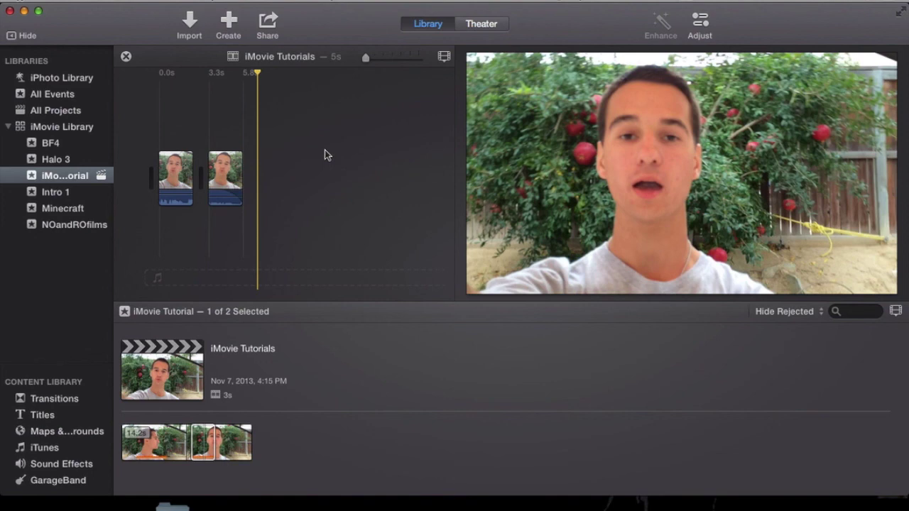